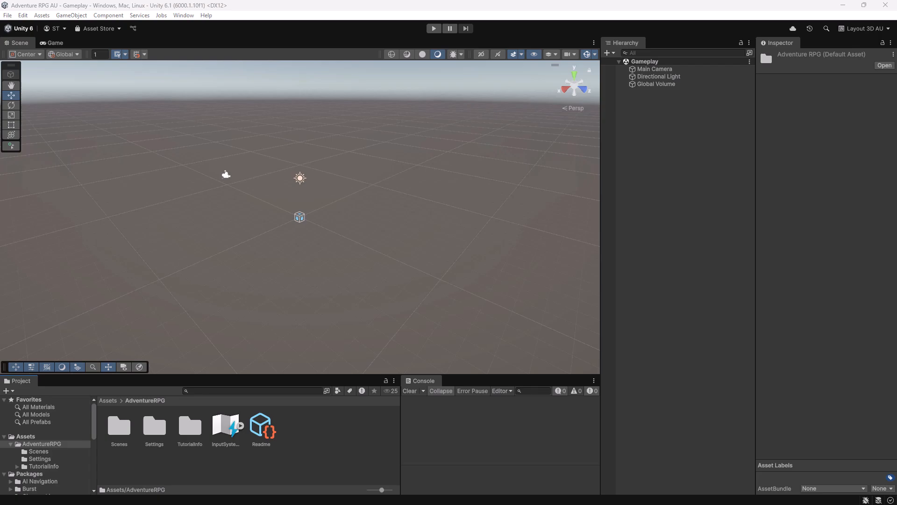
- Create a folder named Objects inside the AdventureRPG folder
click(187, 405)
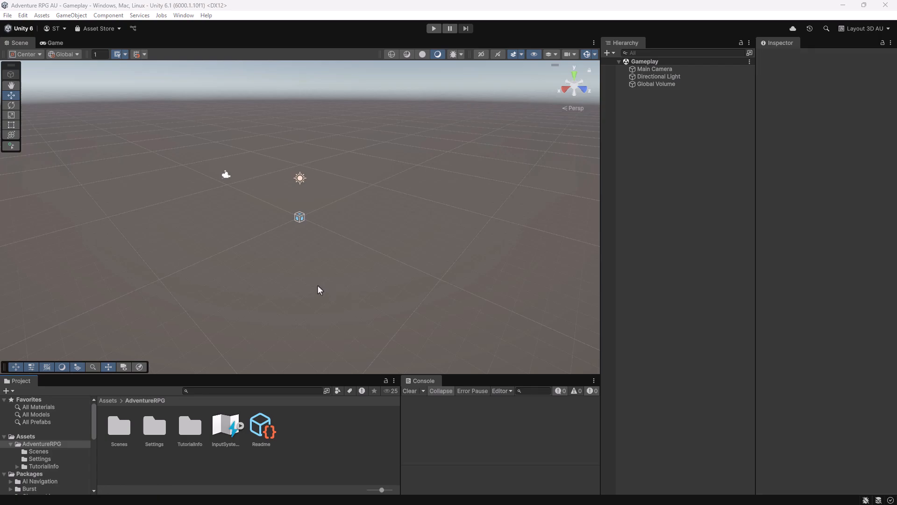
click(33, 436)
click(41, 444)
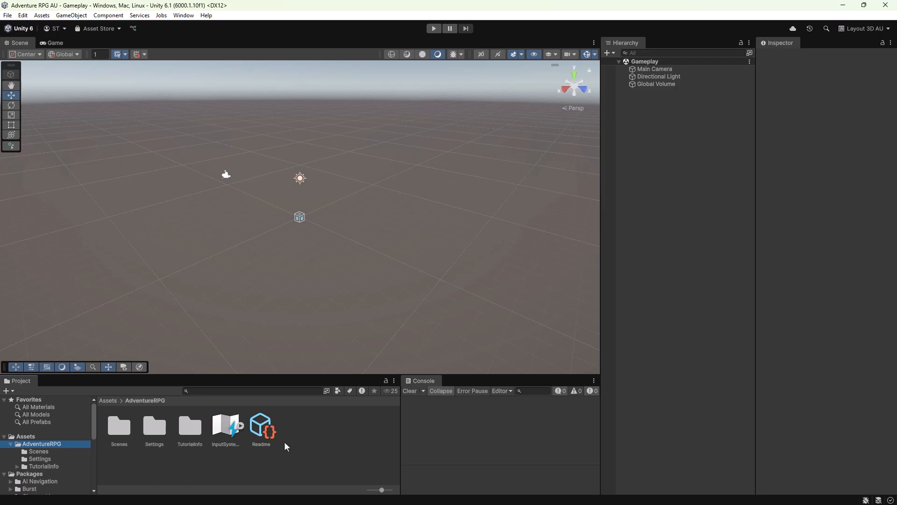
right_click(310, 431)
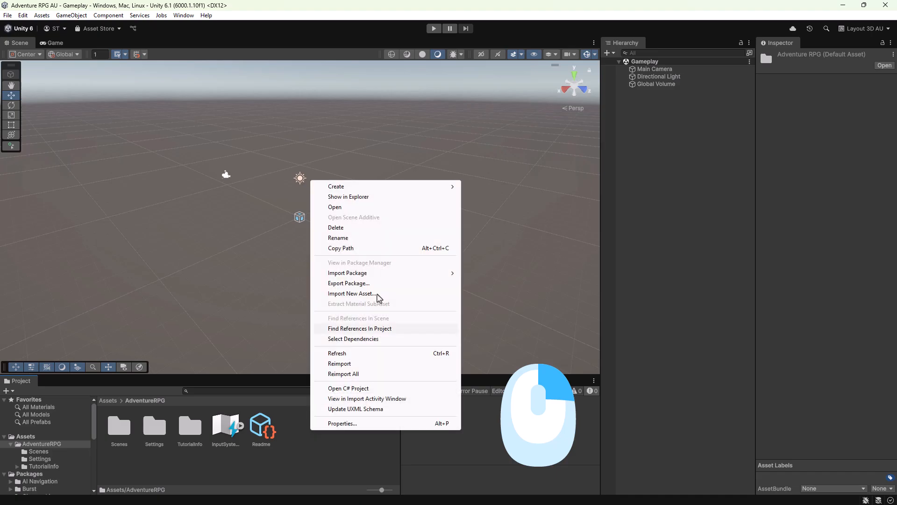
mouse_move(394, 189)
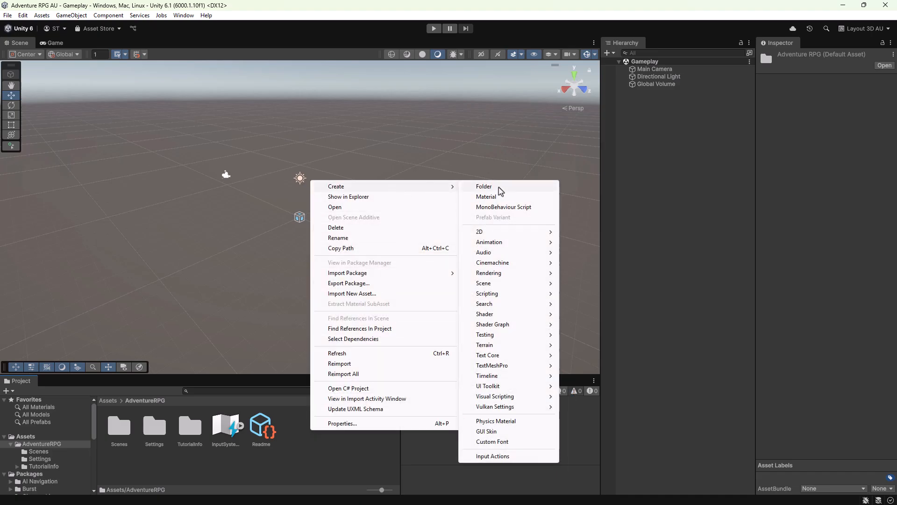
click(498, 186)
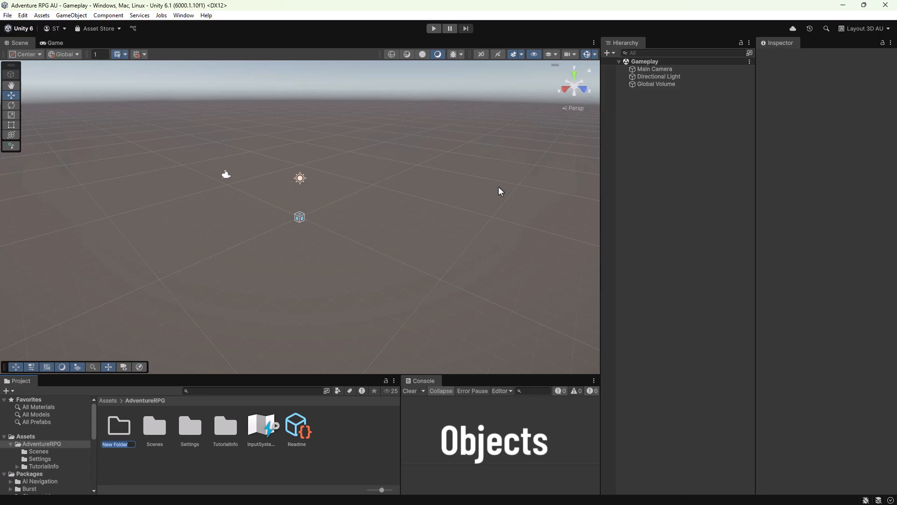
text(Objects)
key(Return)
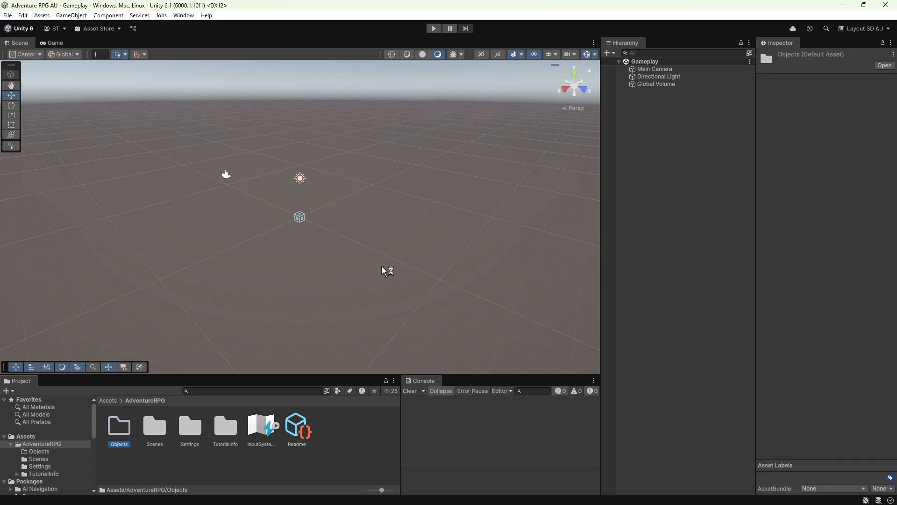
- Create a subfolder named Characters inside the Objects folder
double_click(119, 429)
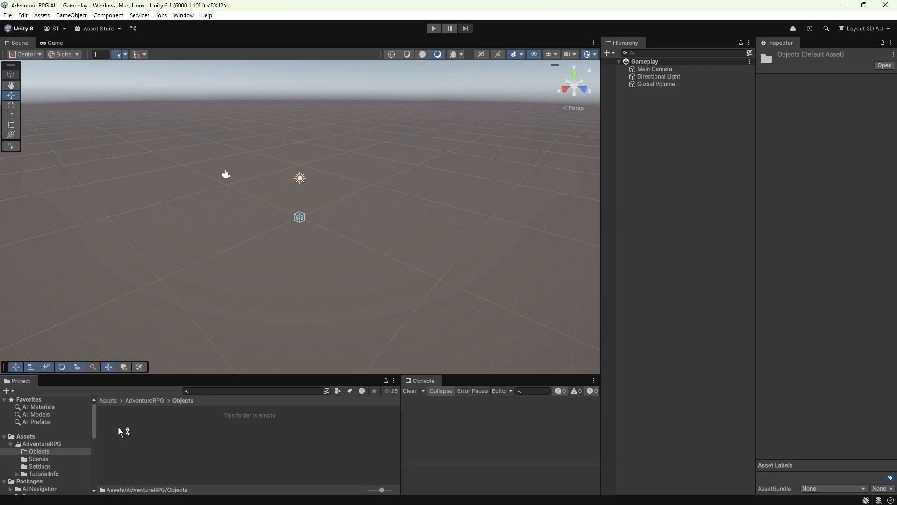
right_click(146, 433)
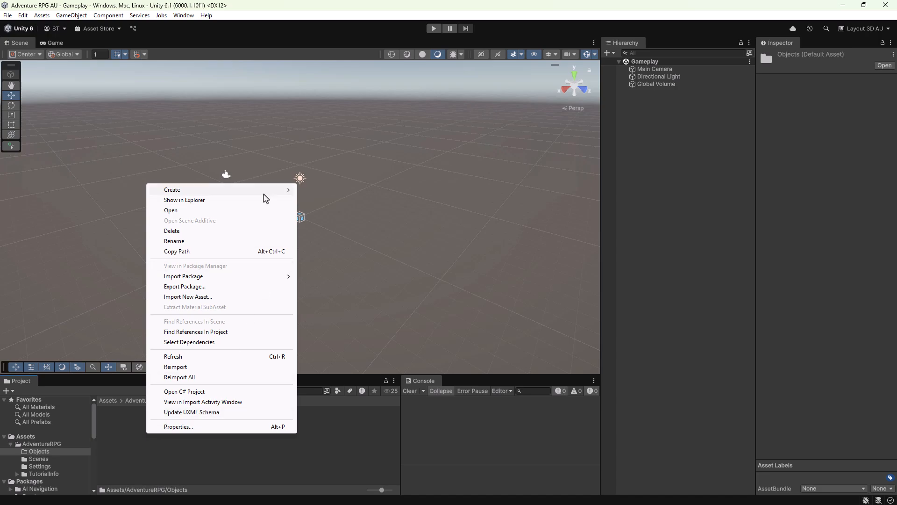
mouse_move(266, 195)
click(321, 190)
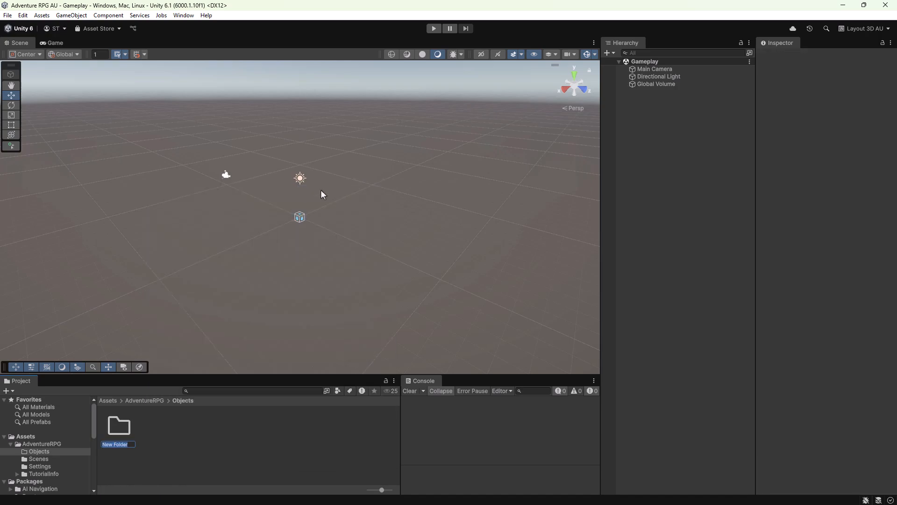
text(Characters)
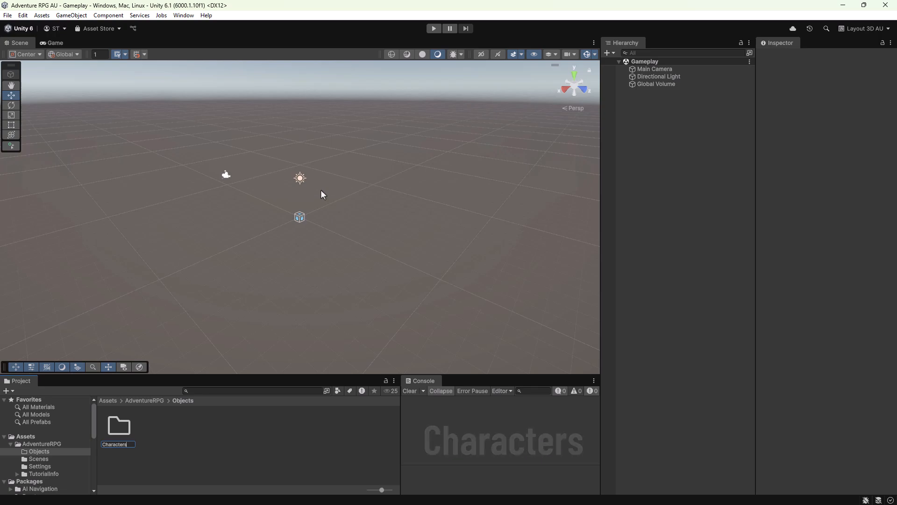
key(Return)
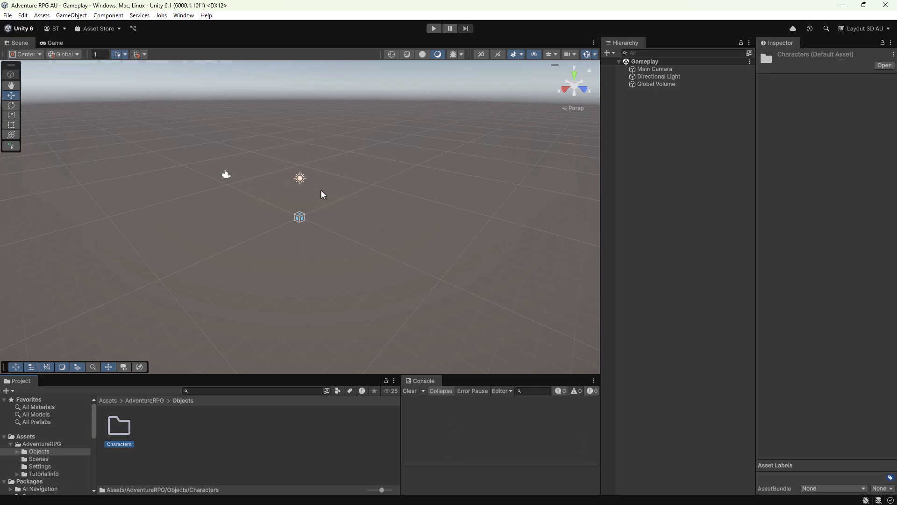
- Import all files from the Characters/fbx folder of KayKit_Adventurers_1.0_FREE into the Characters folder, and select the Barbarian model
double_click(121, 428)
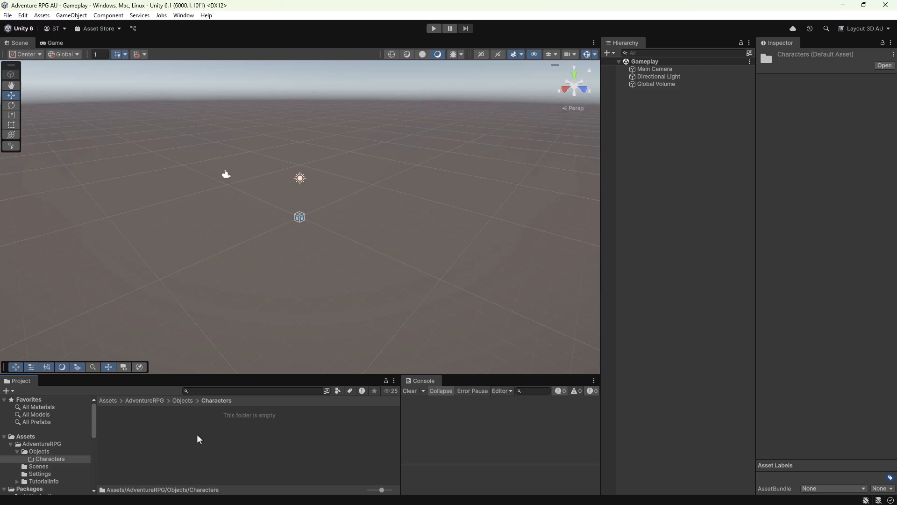
right_click(197, 434)
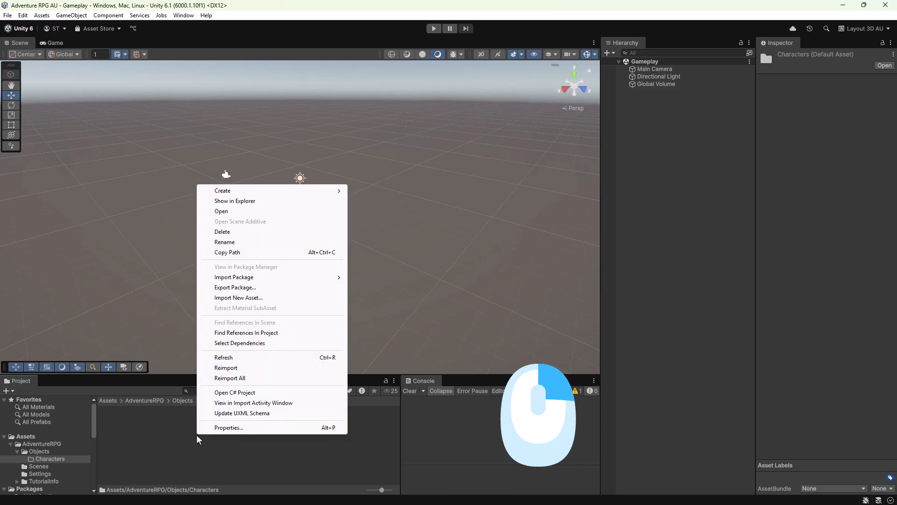
click(287, 298)
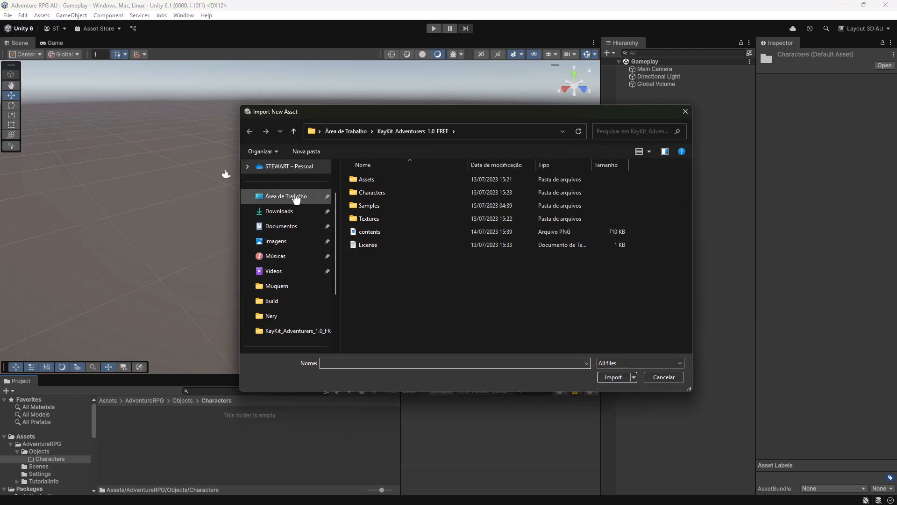
double_click(382, 193)
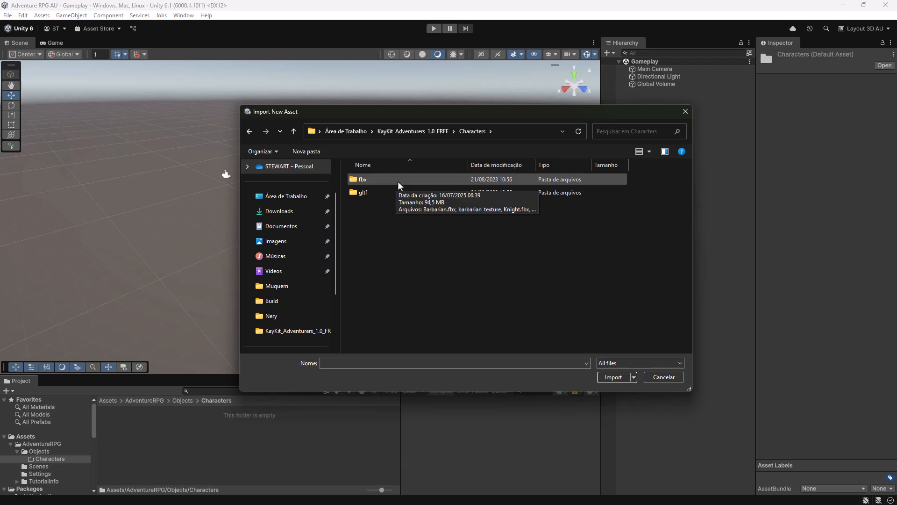
double_click(397, 181)
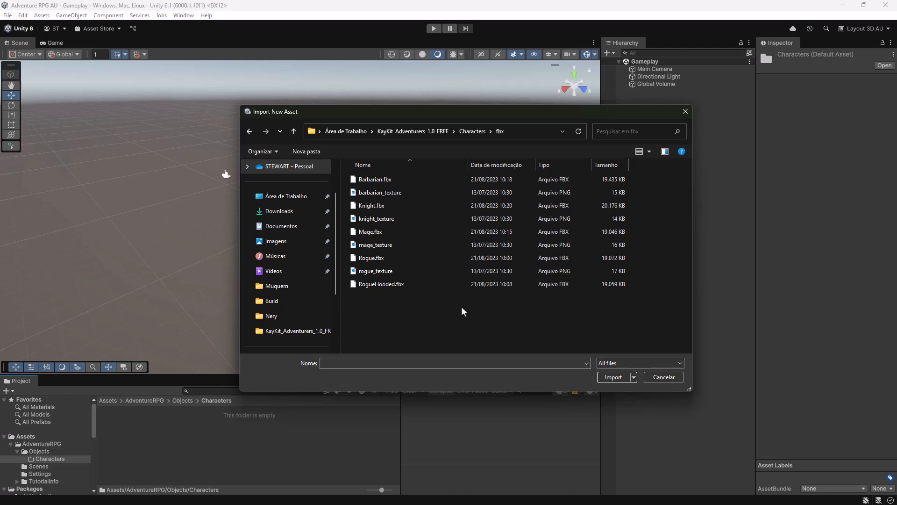
key(ctrl+a)
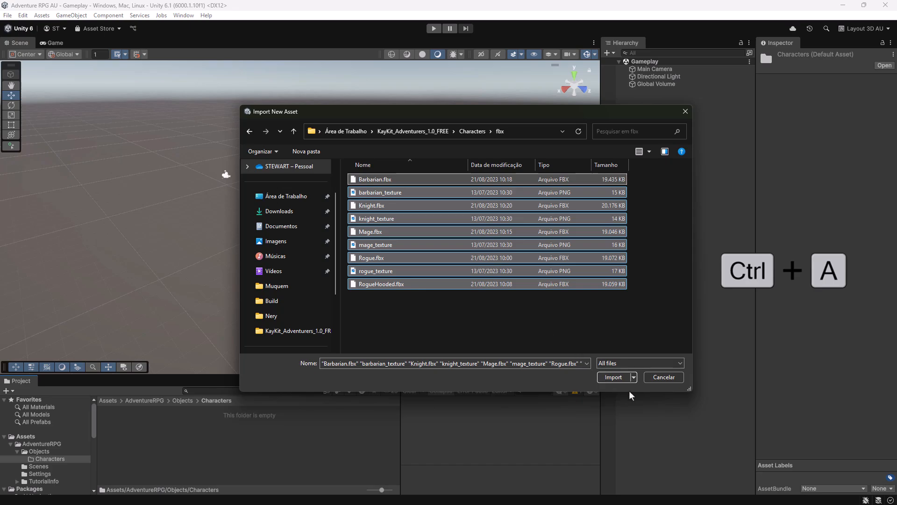
click(623, 378)
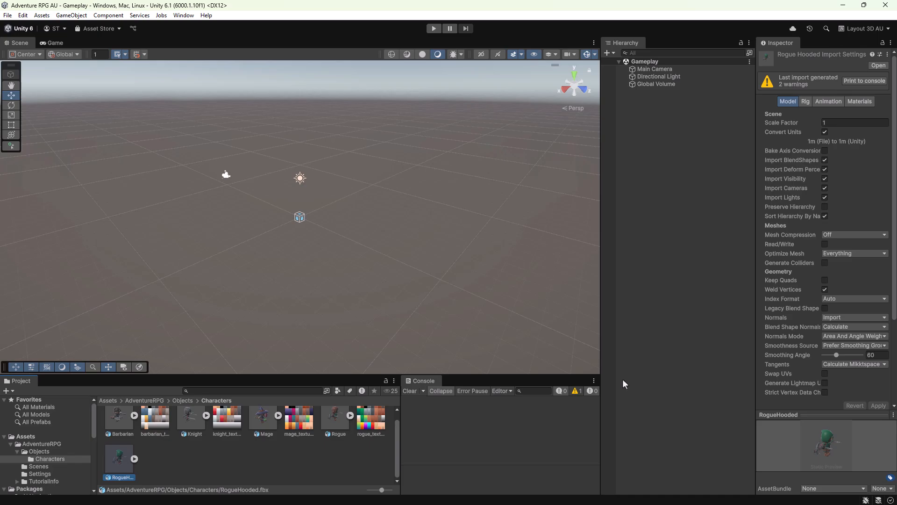
scroll(281, 463, up, 1)
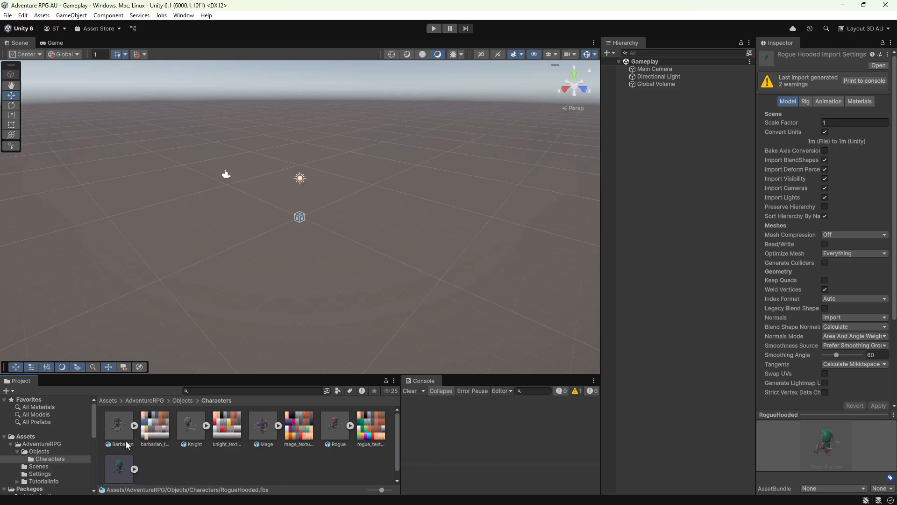
click(113, 431)
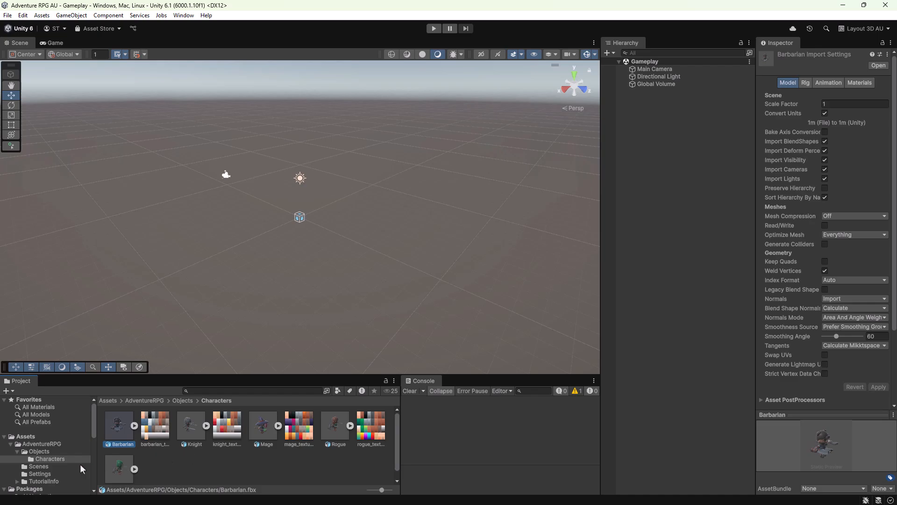
- Create a second subfolder named Itens inside the Objects folder
click(39, 451)
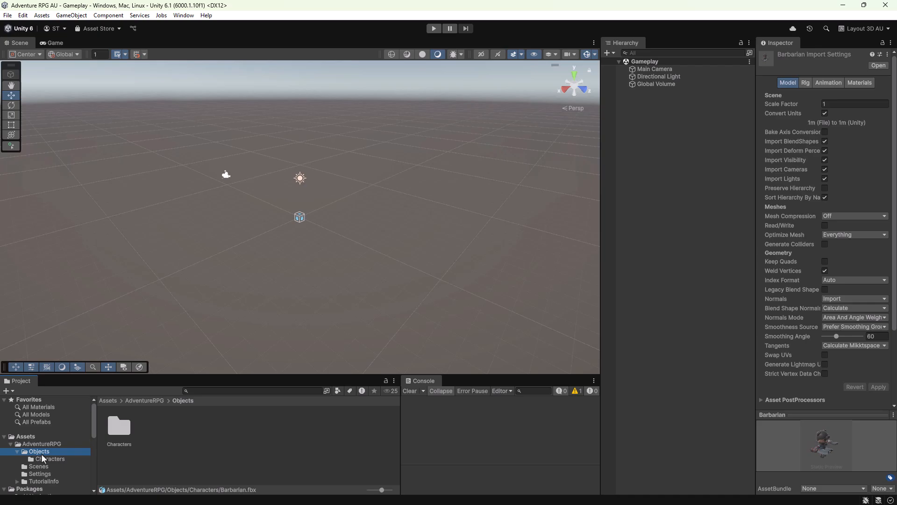
right_click(166, 434)
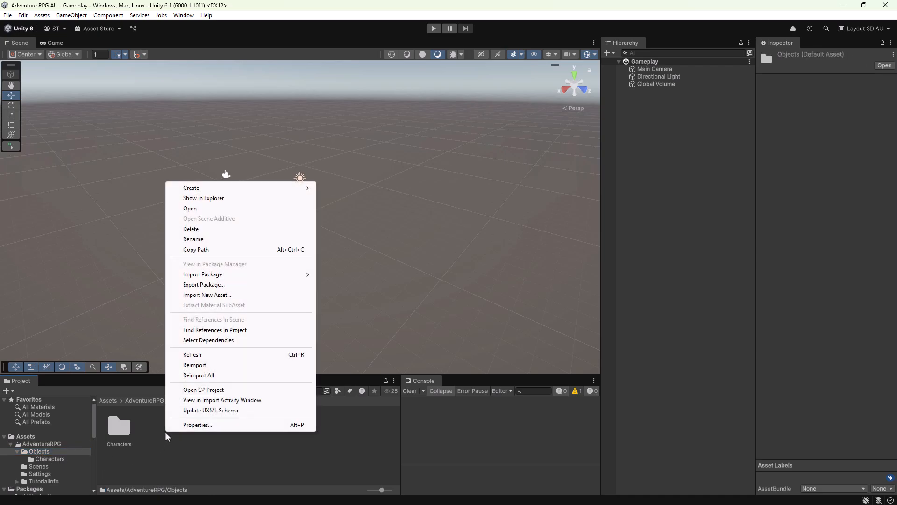
mouse_move(274, 189)
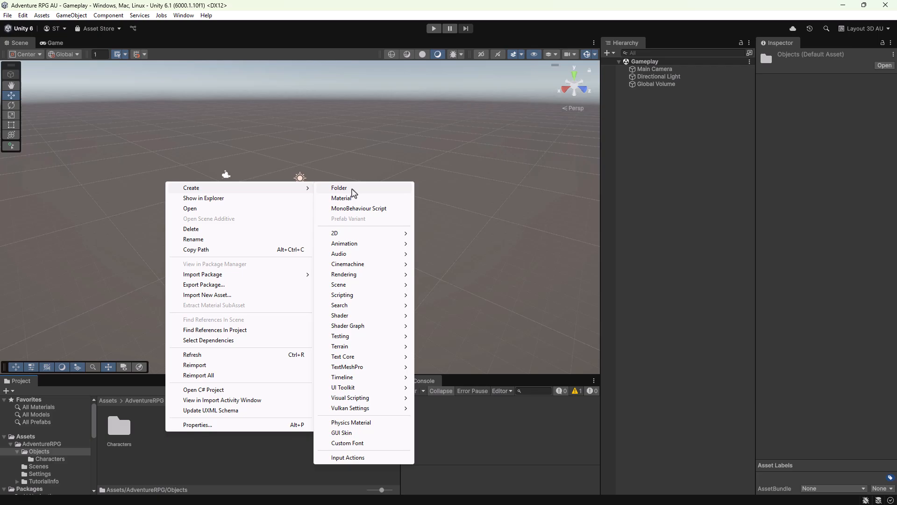
click(352, 189)
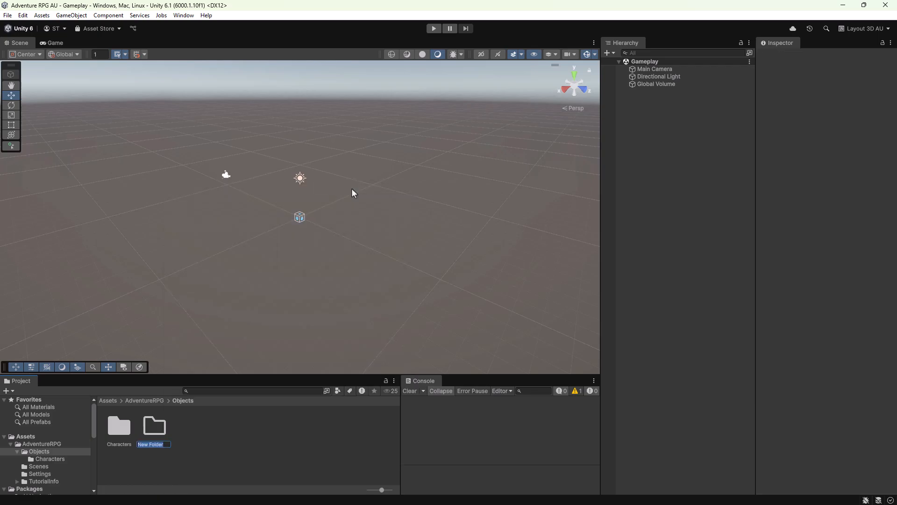
text(Itens)
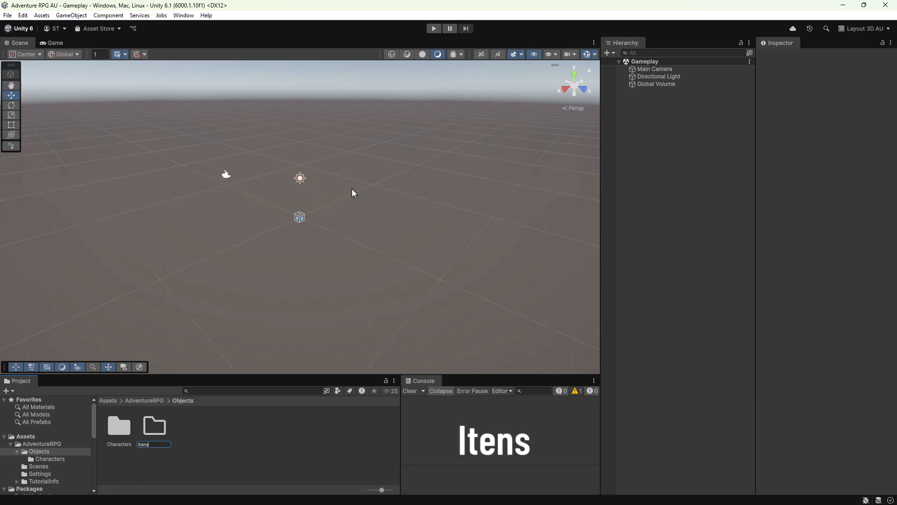
key(Return)
- Import all files from the Assets/fbx folder of KayKit_Adventurers_1.0_FREE into the Itens folder and look through them
key(Return)
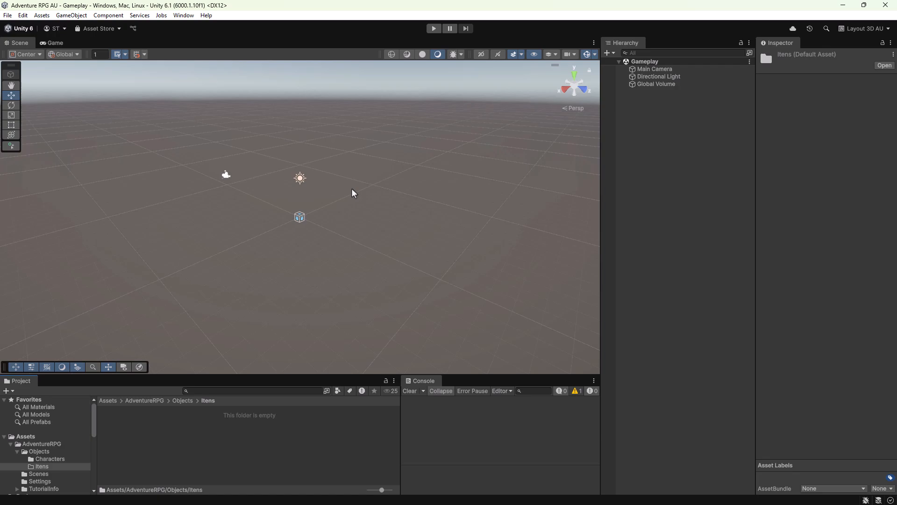
right_click(213, 442)
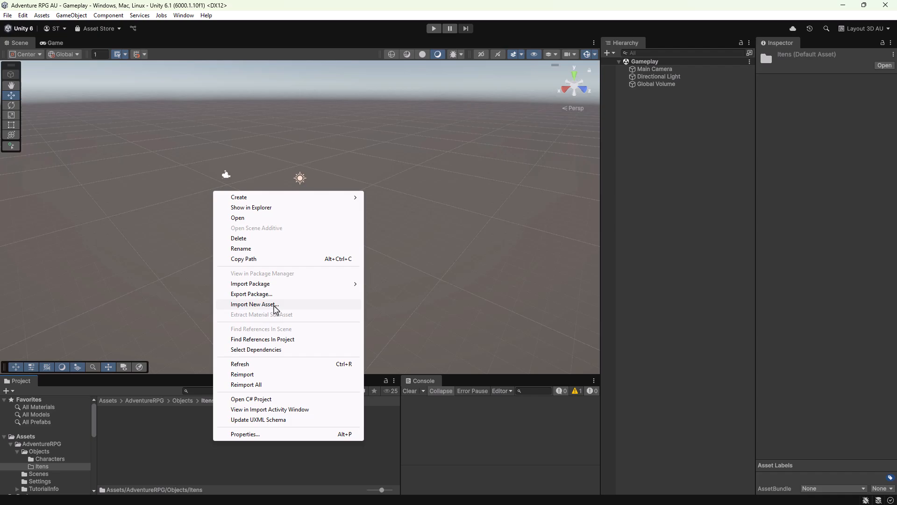
click(275, 305)
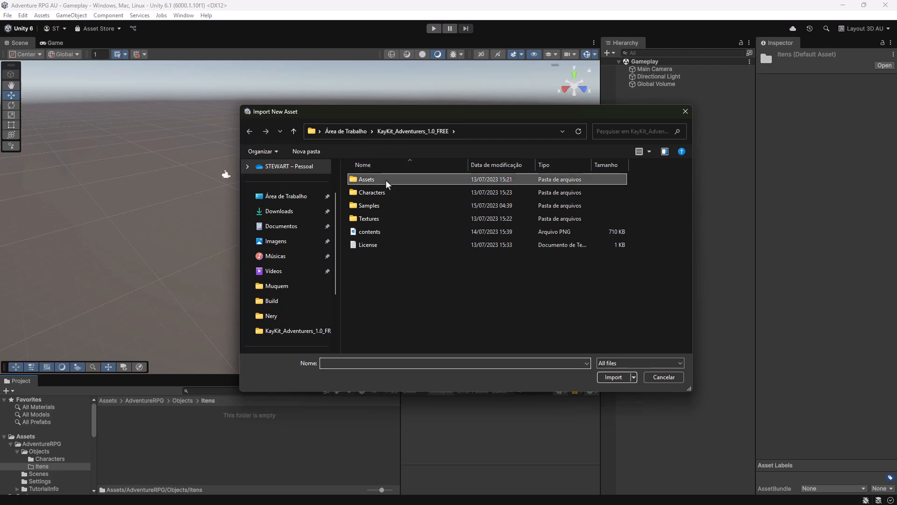
double_click(366, 179)
double_click(386, 182)
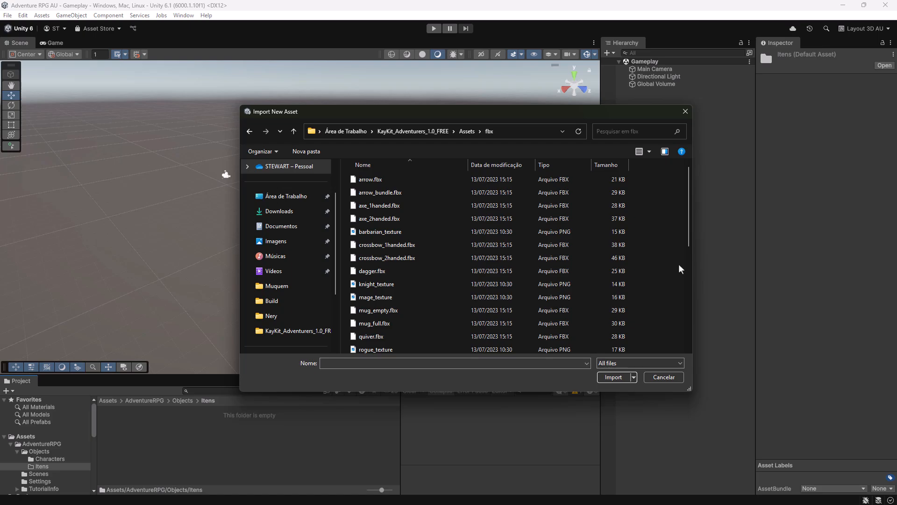
key(ctrl+a)
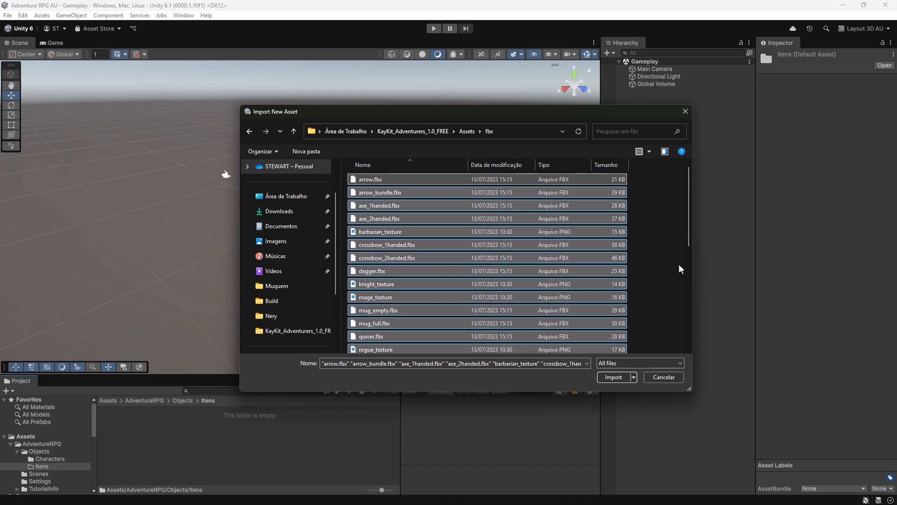
click(613, 377)
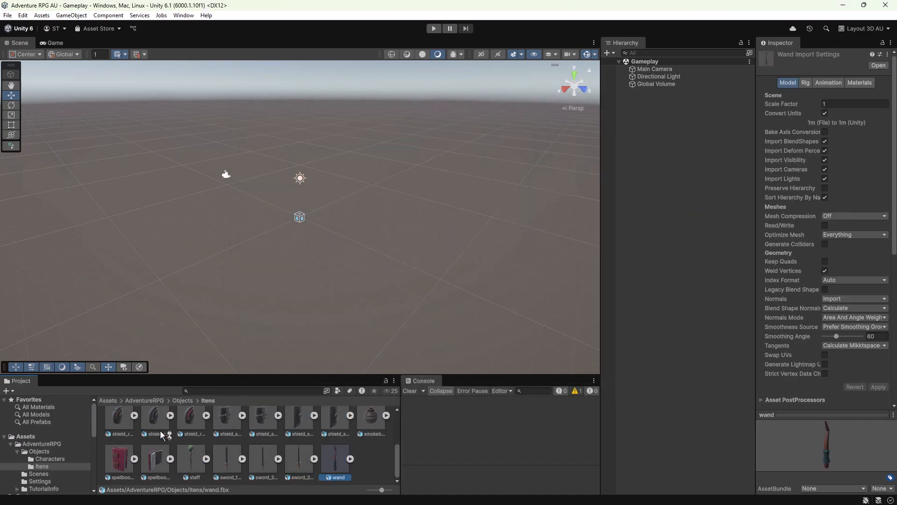
scroll(126, 425, up, 2)
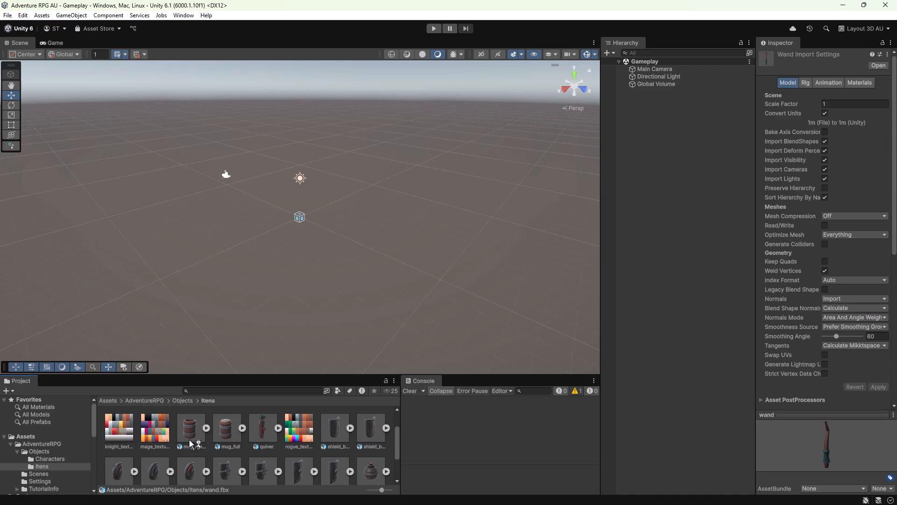
scroll(190, 439, down, 2)
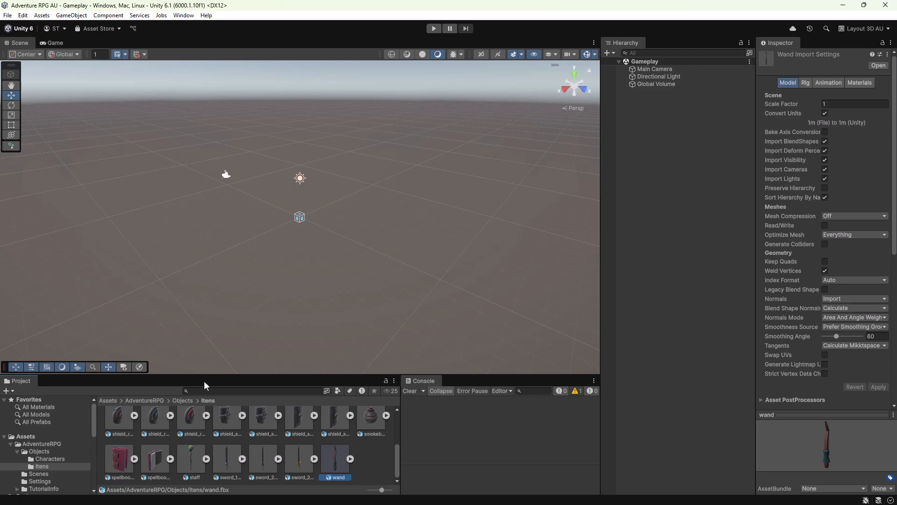
- Create a third subfolder named Dungeon inside the Objects folder
click(45, 451)
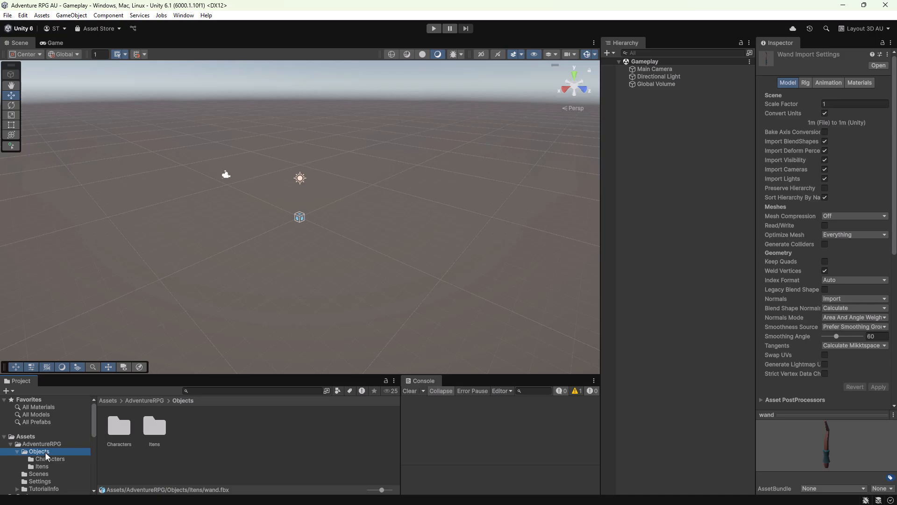
right_click(190, 429)
mouse_move(269, 187)
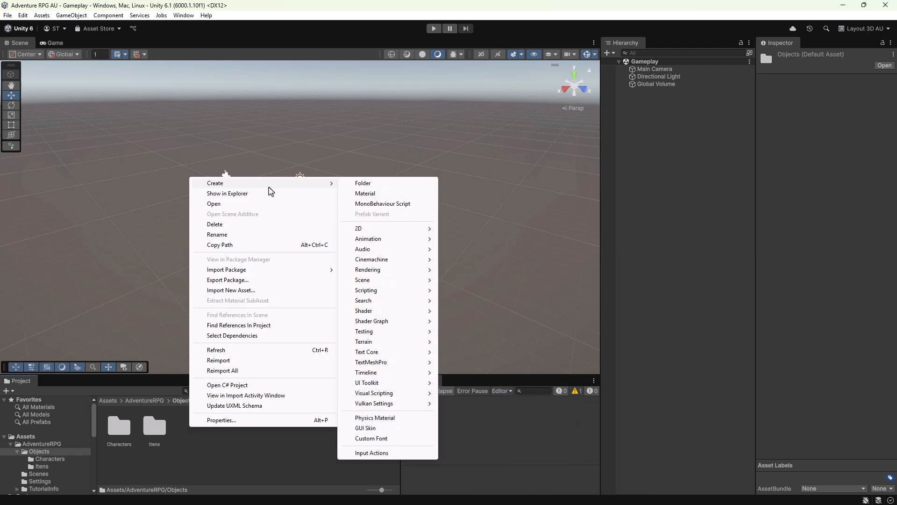
click(368, 184)
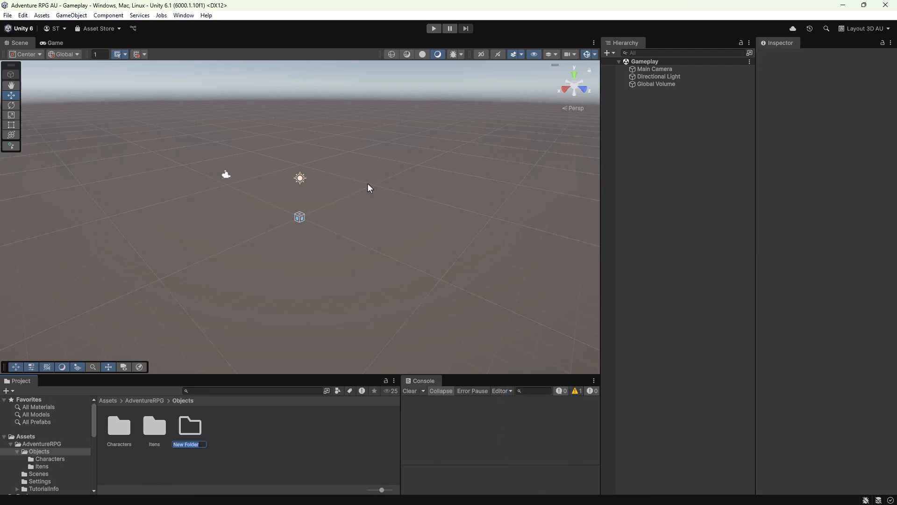
text(Dungeon)
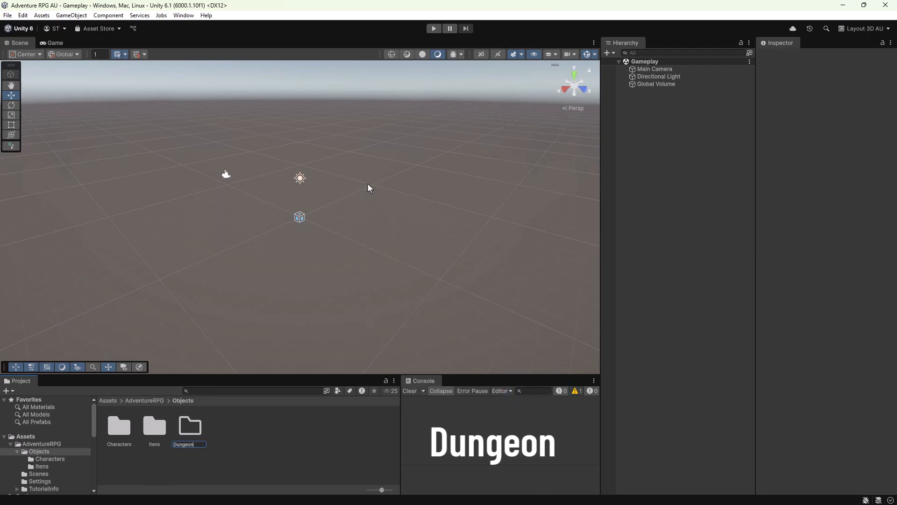
key(Return)
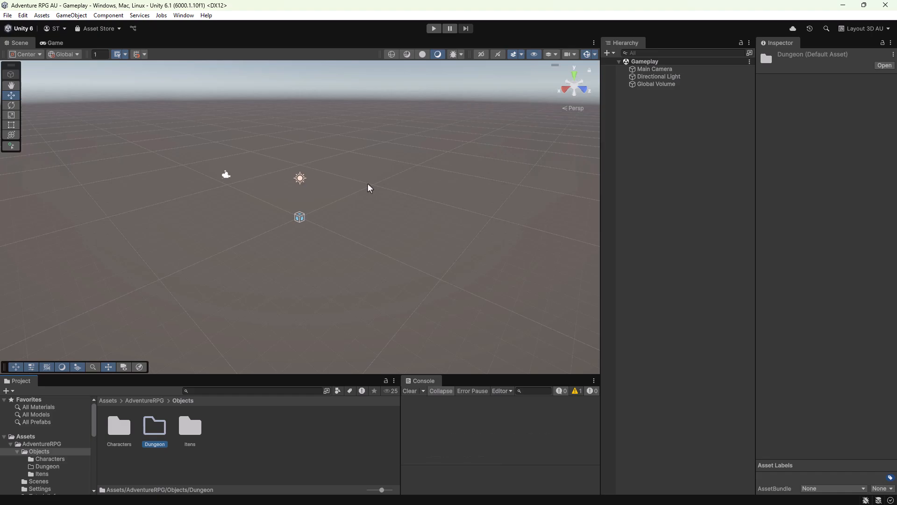
- Import all files from the Assets/fbx(unity) folder of KayKit_DungeonRemastered_1.1_FREE into the Dungeon folder, and save the scene
double_click(149, 428)
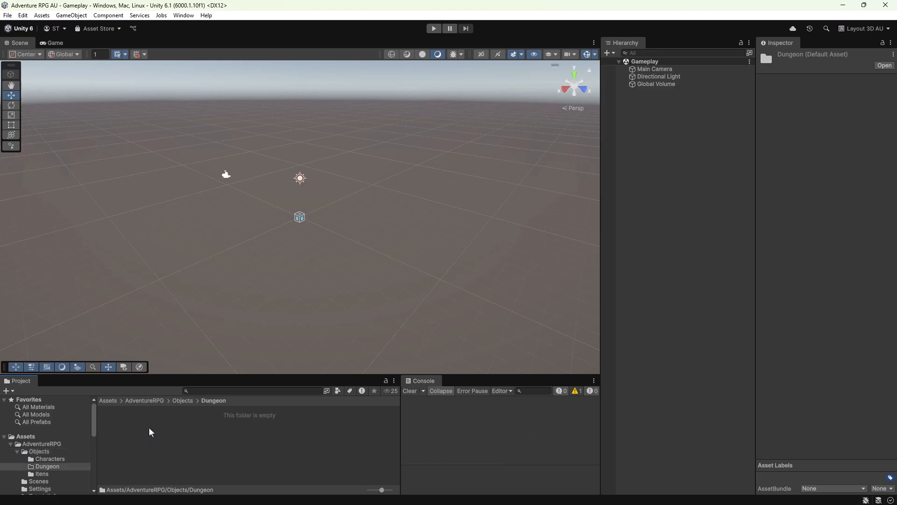
click(244, 439)
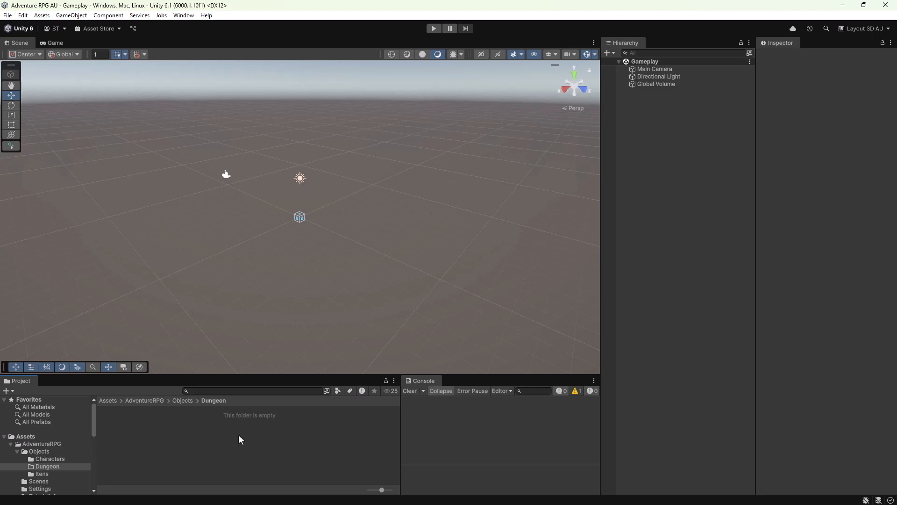
right_click(239, 435)
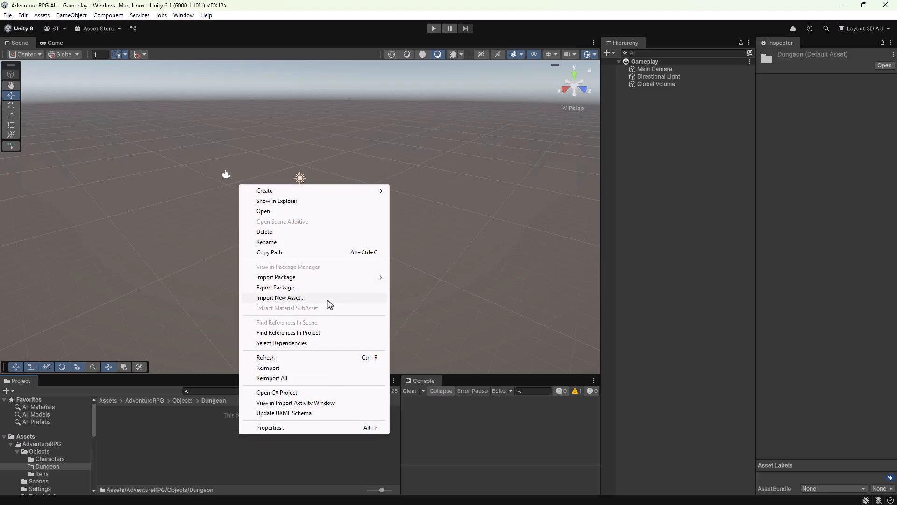
click(328, 299)
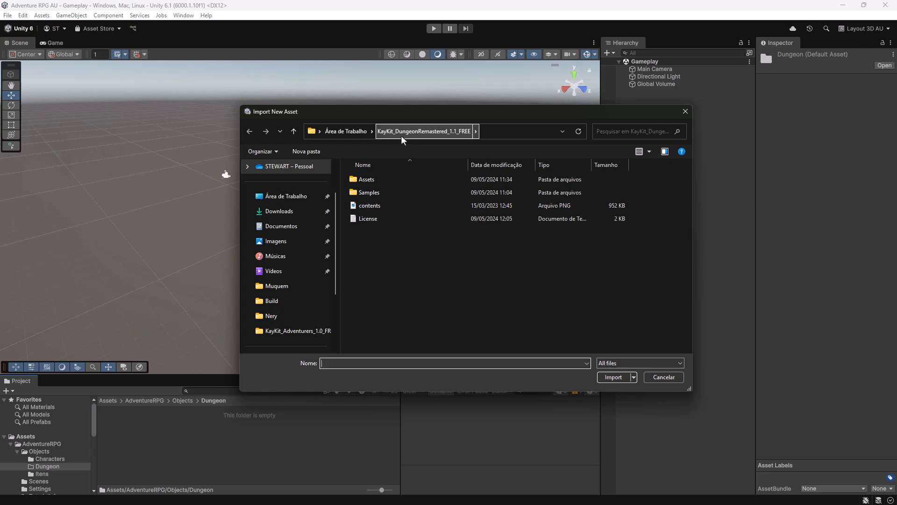
double_click(366, 179)
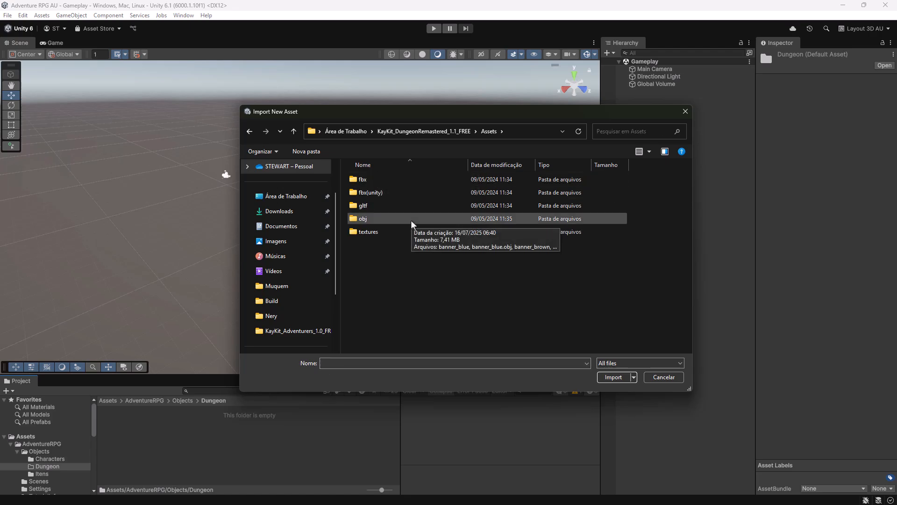
double_click(389, 193)
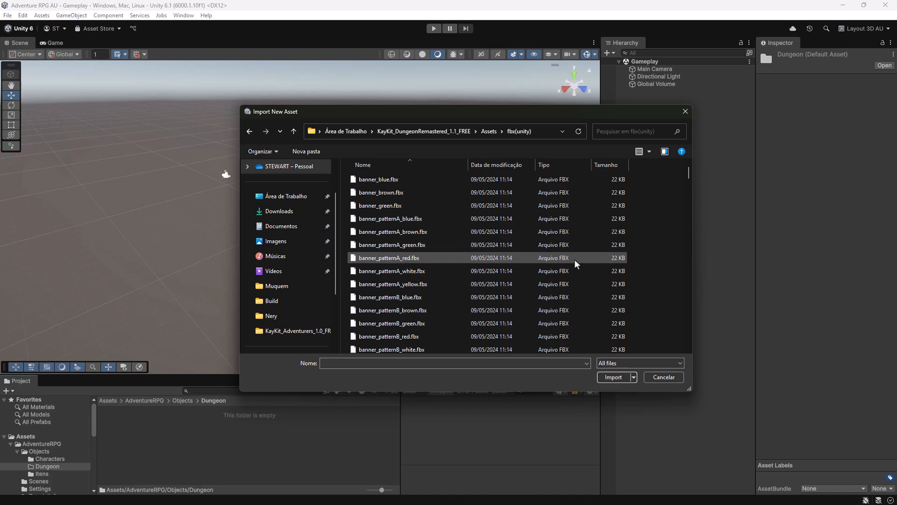
key(ctrl+a)
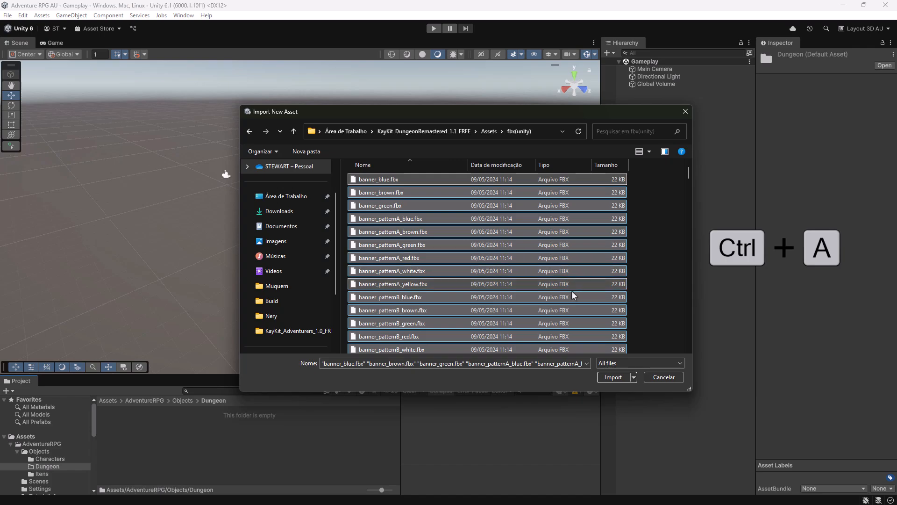
click(616, 378)
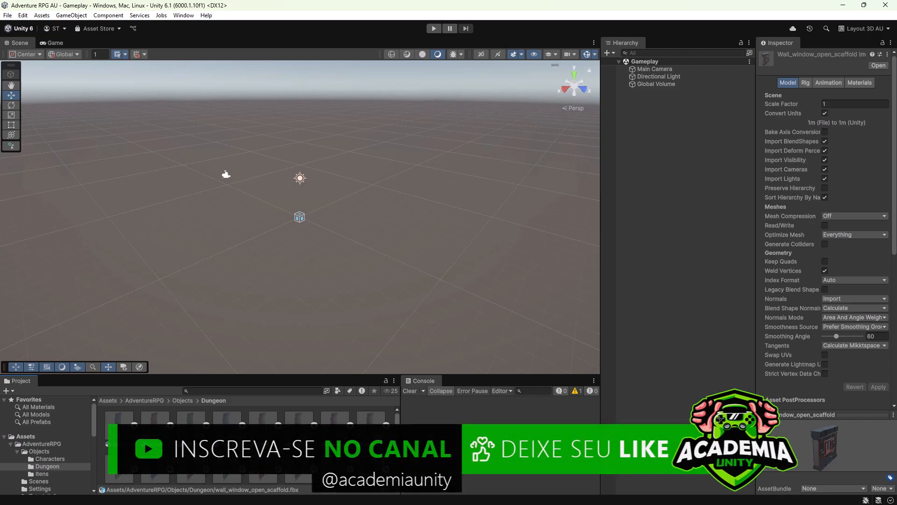
key(ctrl+s)
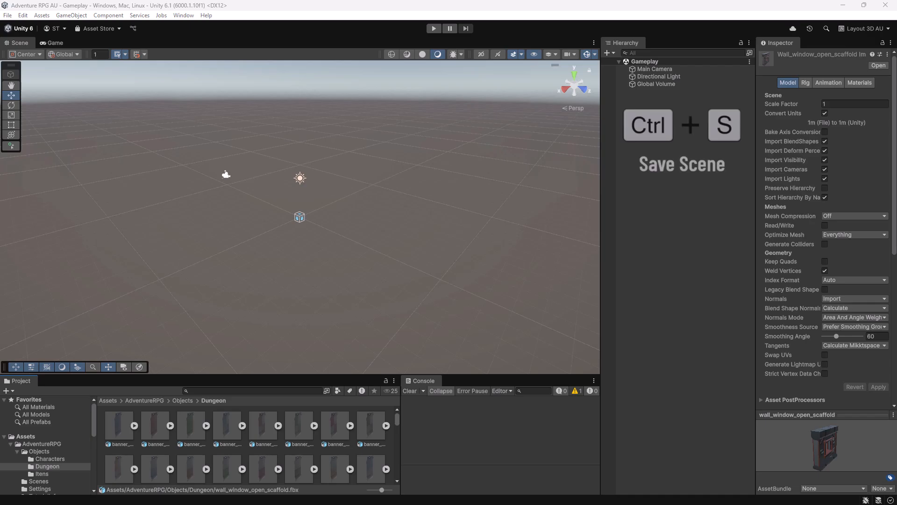